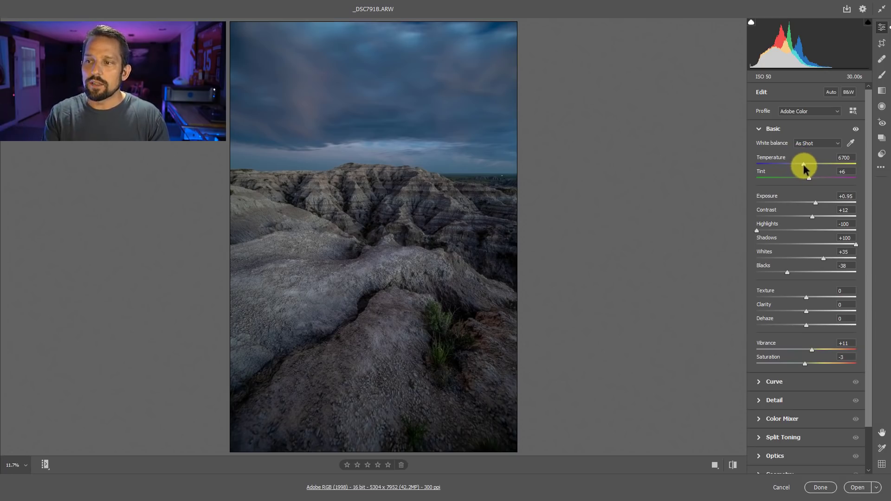
Step: Set Temperature to 7850 and Tint to +28, then collapse the Basic panel
click(805, 166)
mouse_move(806, 167)
mouse_down()
mouse_move(817, 169)
mouse_move(815, 181)
mouse_up()
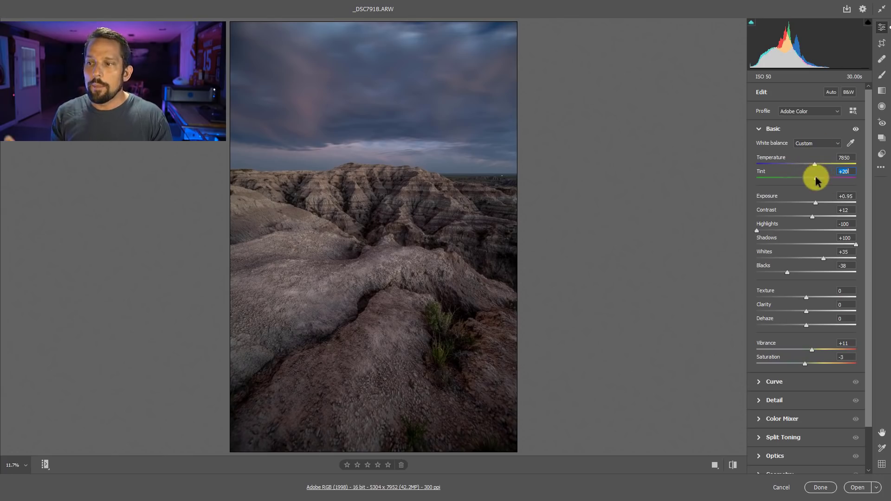
drag(816, 177, 827, 178)
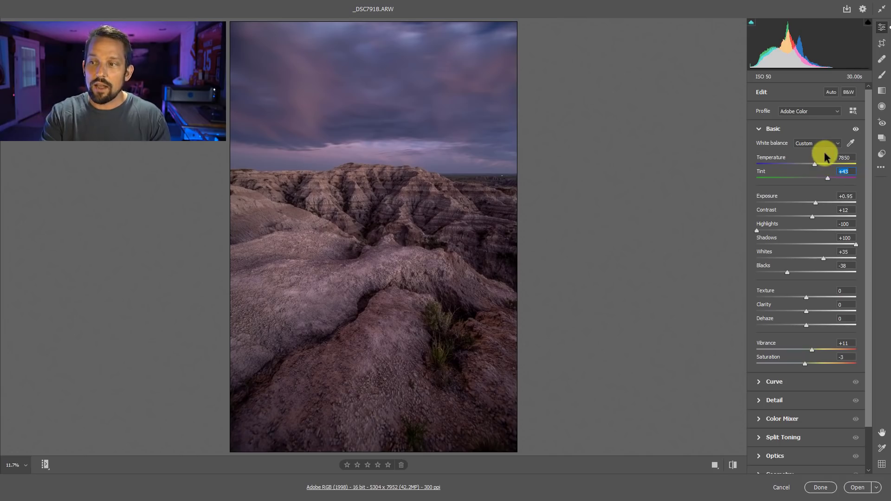
text(28)
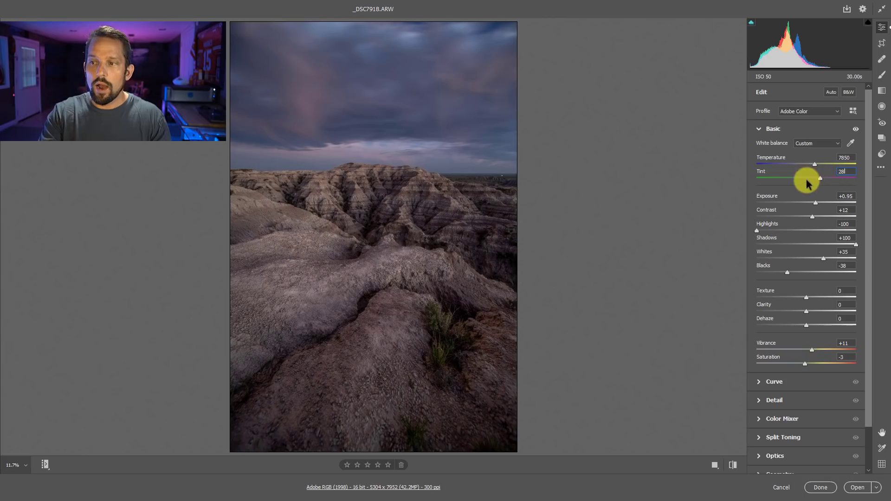
click(759, 127)
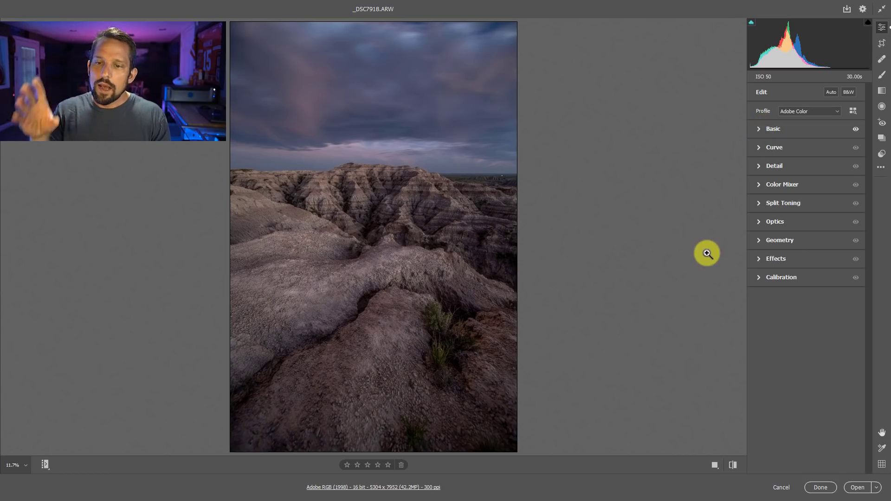
Step: Expand the Calibration panel
click(762, 280)
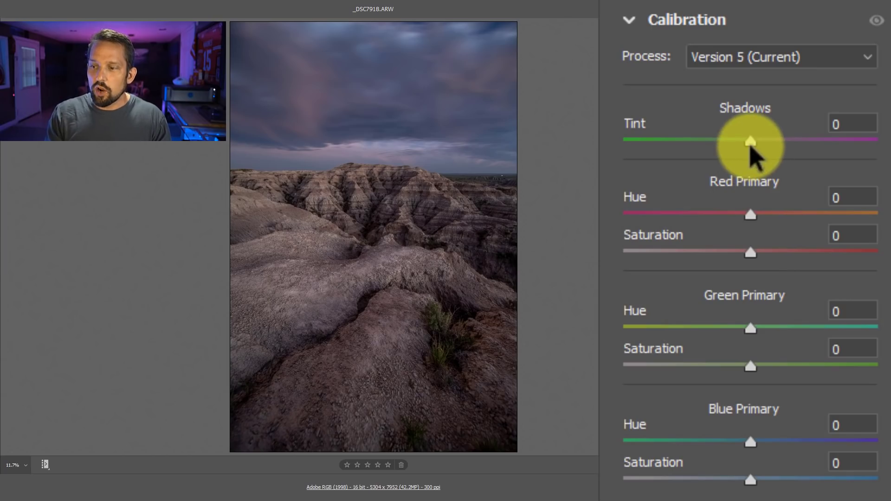
Step: Set Shadows Tint to +15 and Red Primary to hue +21, saturation +61
mouse_move(752, 145)
mouse_down()
mouse_move(773, 145)
mouse_move(768, 151)
mouse_up()
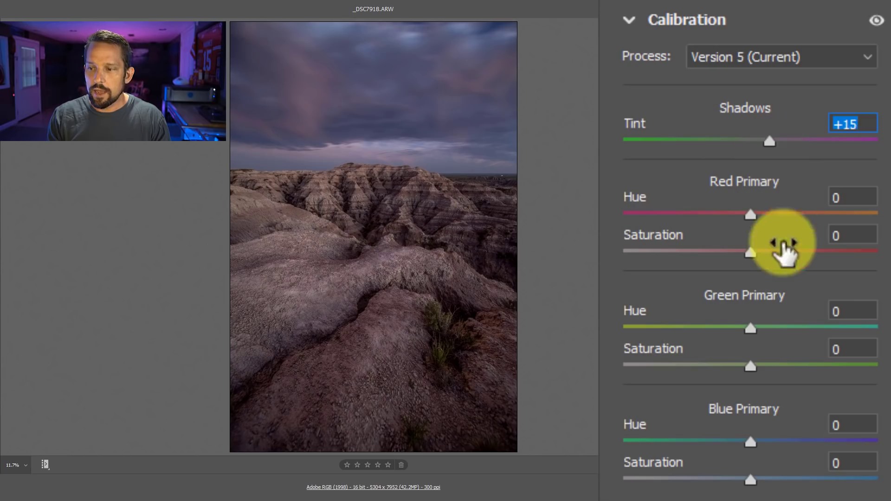
drag(752, 253, 861, 213)
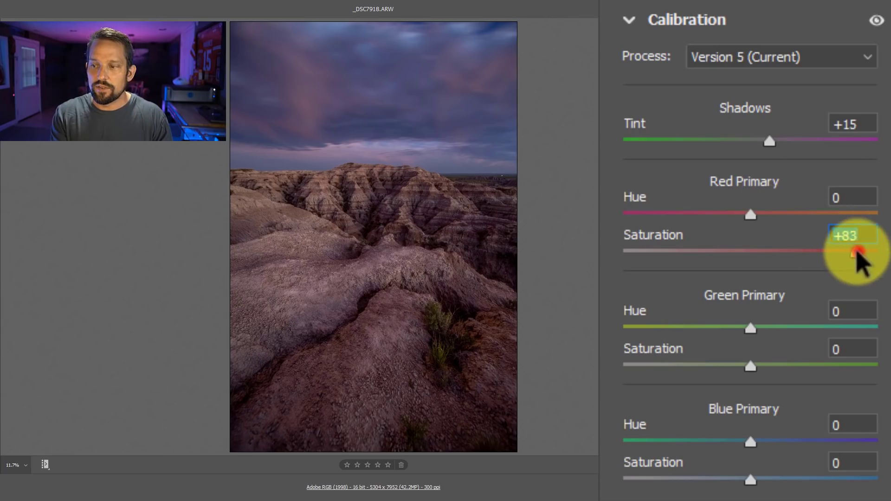
drag(860, 254, 841, 217)
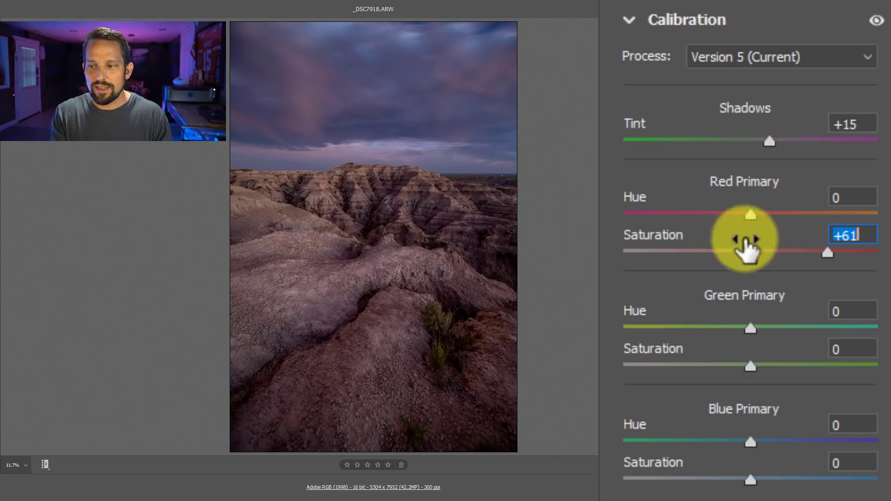
drag(749, 211, 776, 206)
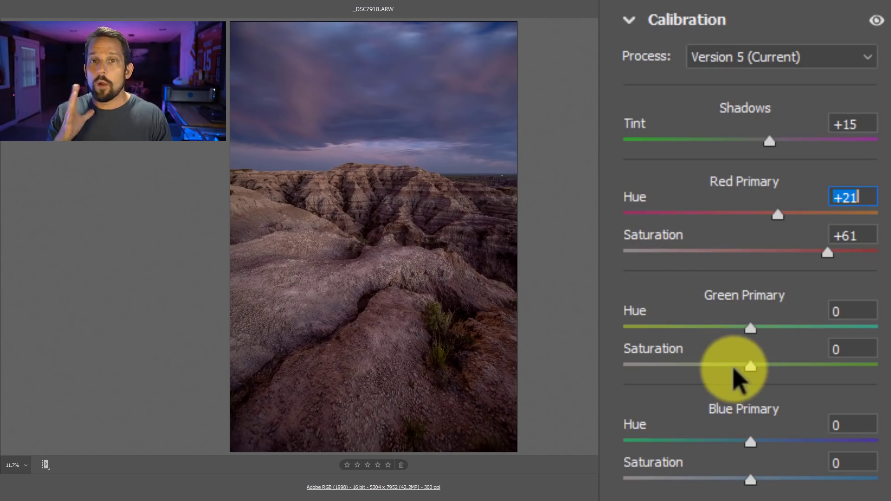
Step: Begin raising the Green Primary hue and saturation sliders
drag(749, 366, 792, 343)
drag(743, 327, 730, 308)
drag(784, 362, 814, 364)
Step: Settle Green Primary at hue +30, saturation +50 and raise Blue Primary saturation to +49
drag(734, 327, 788, 325)
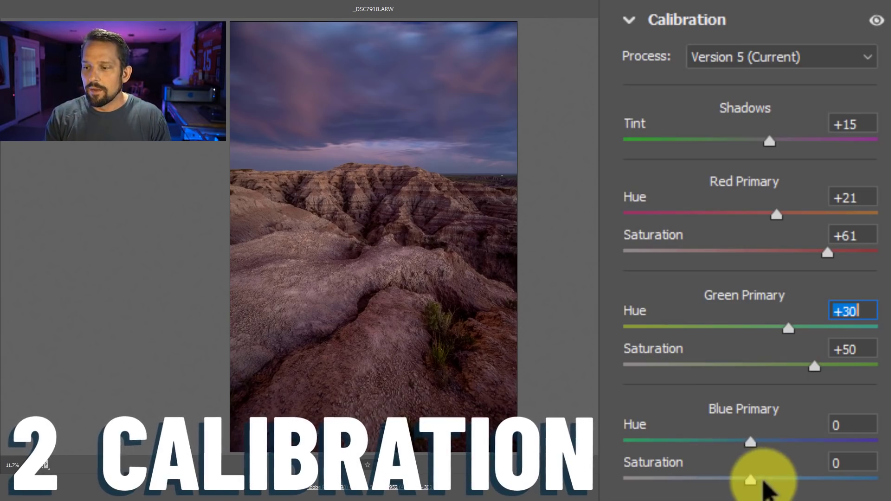
drag(764, 483, 841, 449)
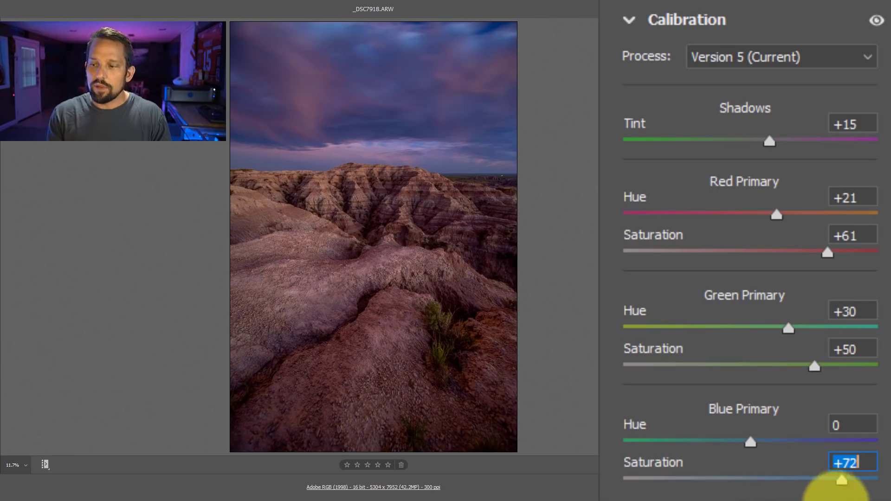
drag(835, 482, 806, 482)
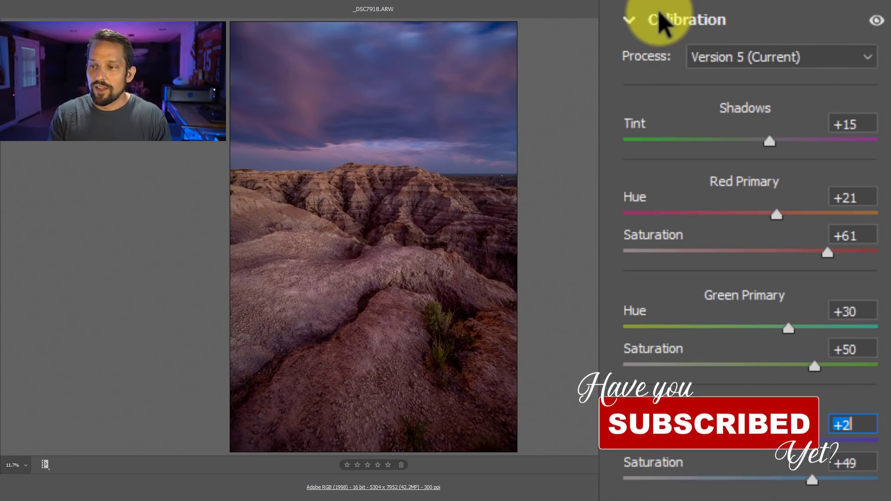
Step: Collapse Calibration, compare its effect off and on, then expand the Color Mixer
click(661, 21)
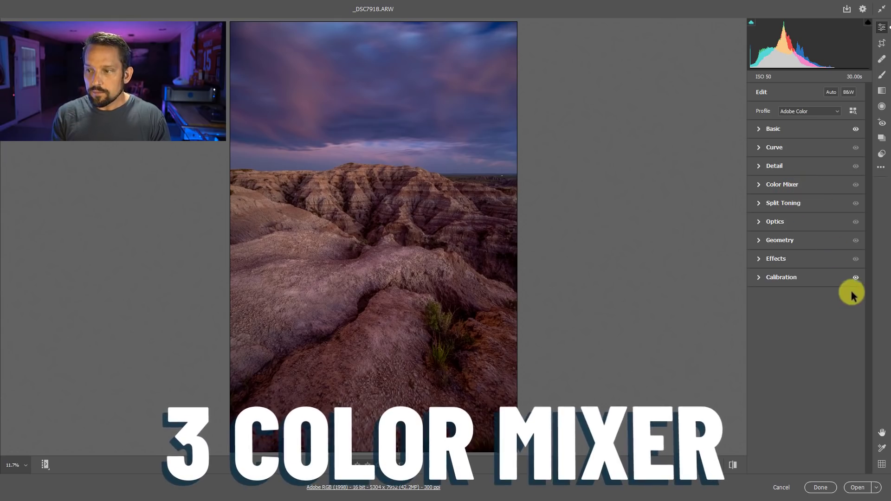
click(856, 278)
click(856, 277)
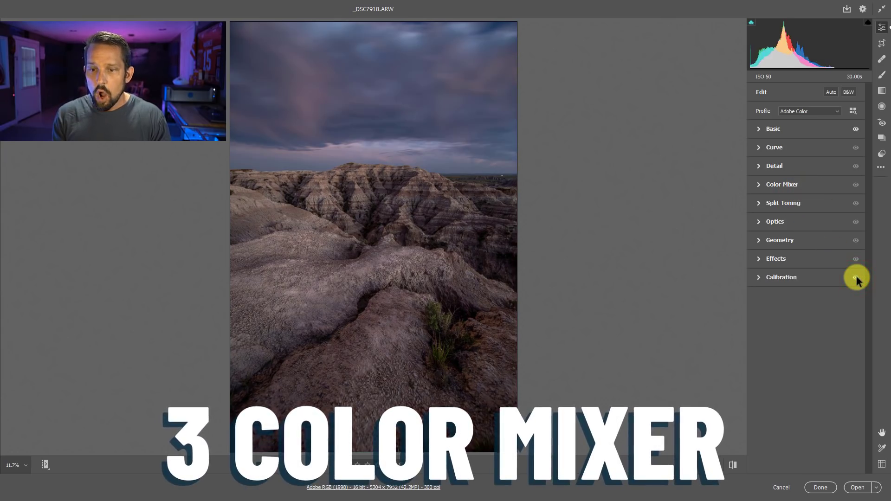
click(781, 184)
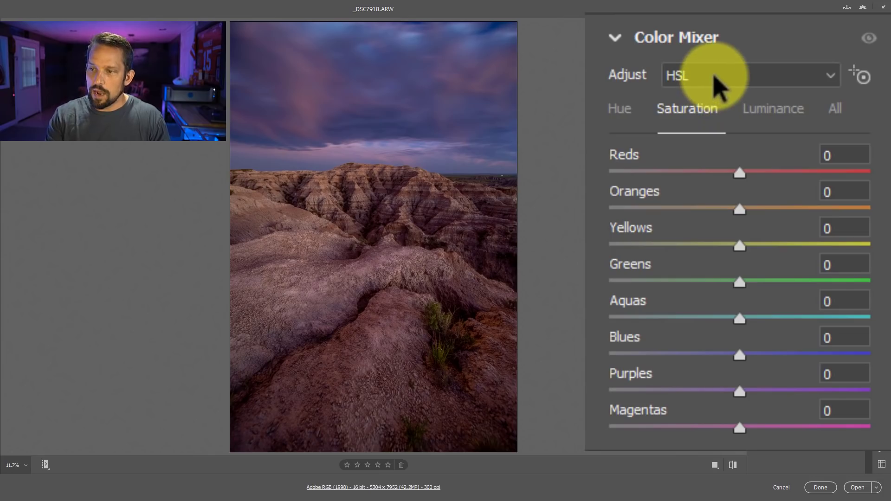
Step: Switch the Color Mixer's Adjust mode from HSL to Color
click(717, 84)
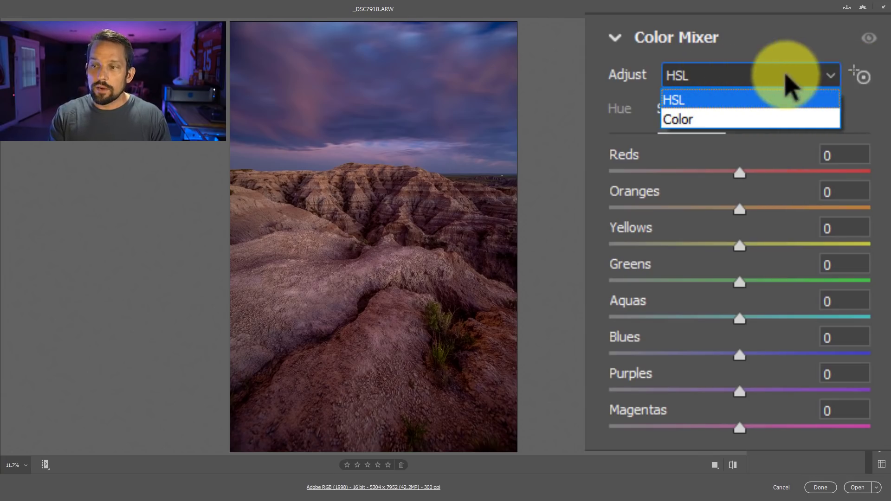
click(864, 80)
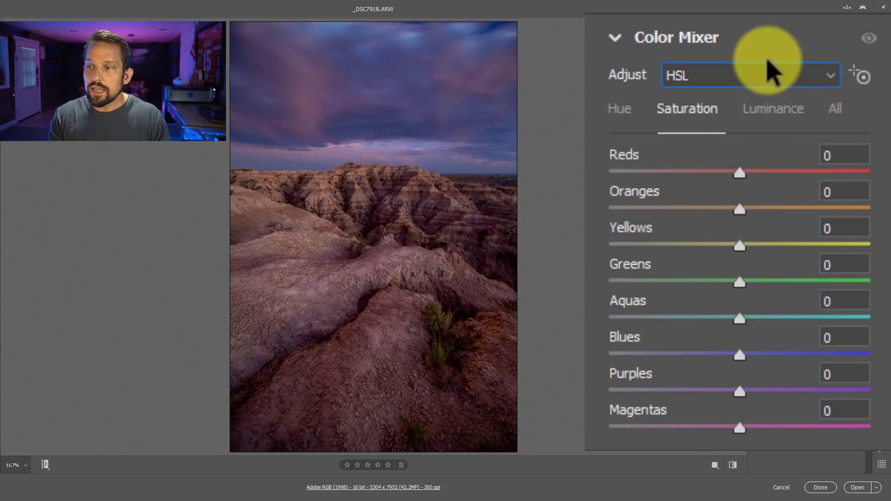
click(861, 76)
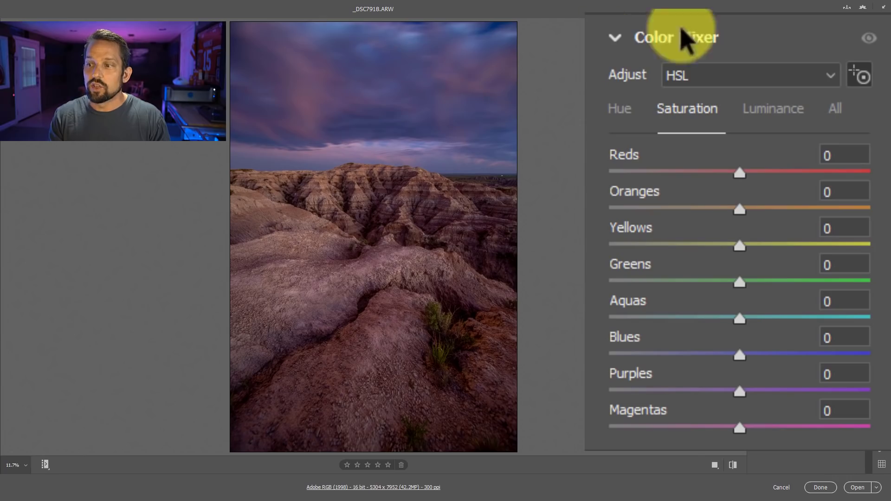
click(707, 77)
click(694, 123)
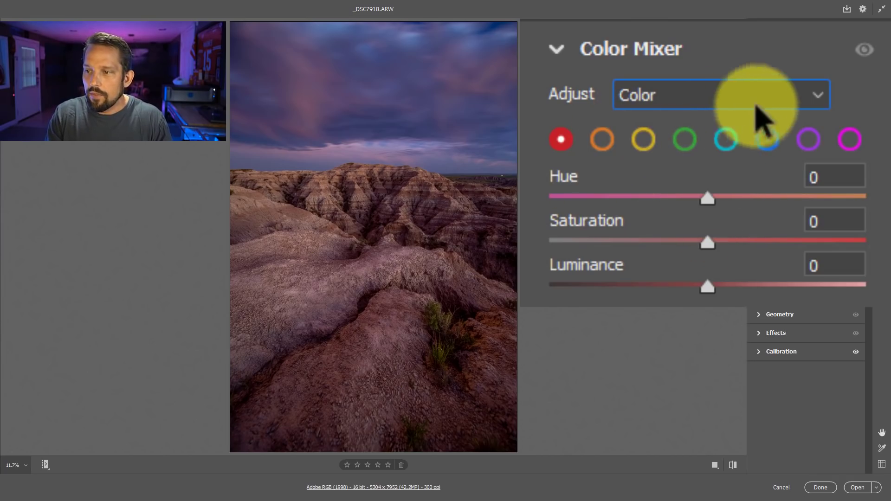
Step: Set Oranges to Hue +9, Saturation +30 and Luminance +24
click(601, 139)
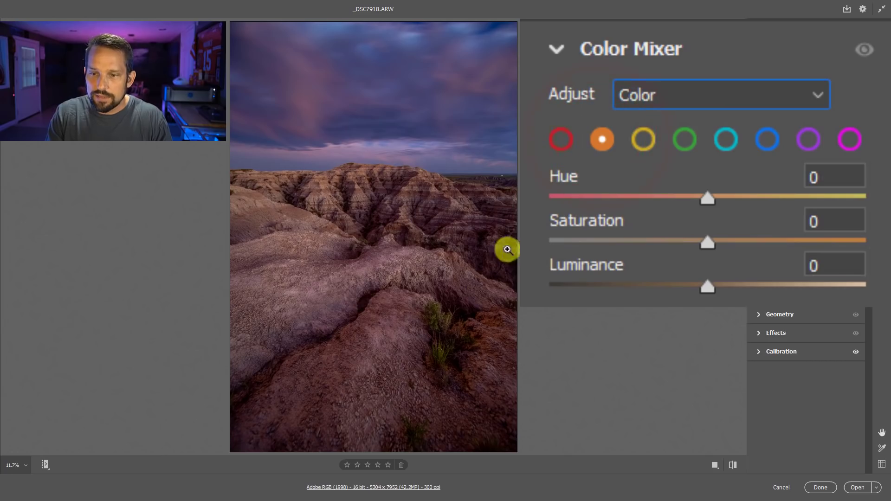
drag(707, 197, 725, 178)
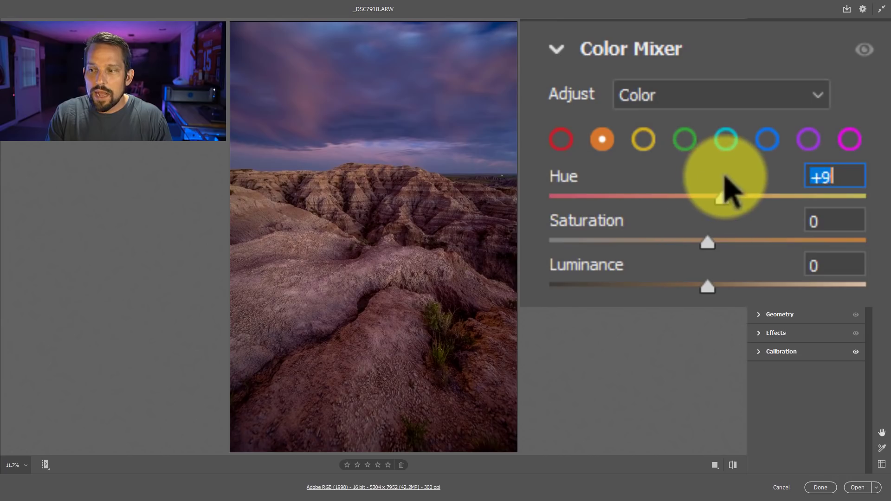
mouse_move(706, 240)
mouse_down()
mouse_move(739, 239)
mouse_move(748, 236)
mouse_move(732, 223)
mouse_move(756, 223)
mouse_move(730, 224)
mouse_move(718, 239)
mouse_up()
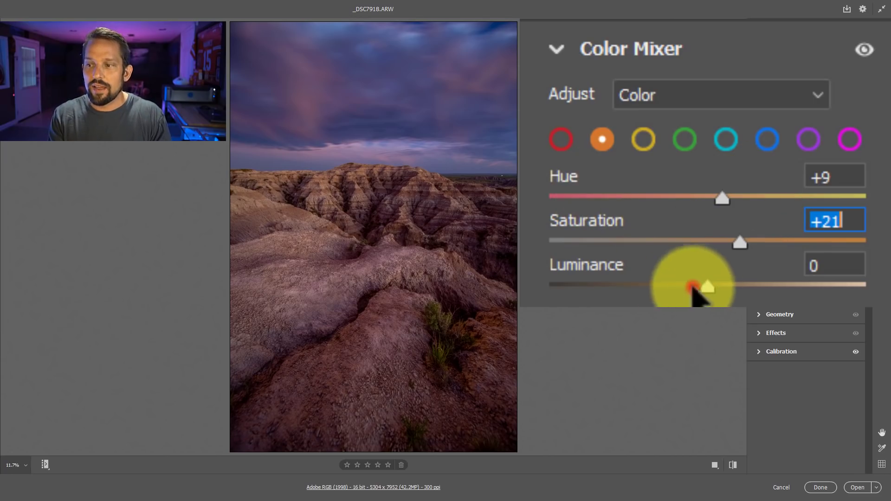
mouse_move(696, 288)
mouse_down()
mouse_move(647, 295)
mouse_move(728, 288)
mouse_move(684, 290)
mouse_move(704, 285)
mouse_up()
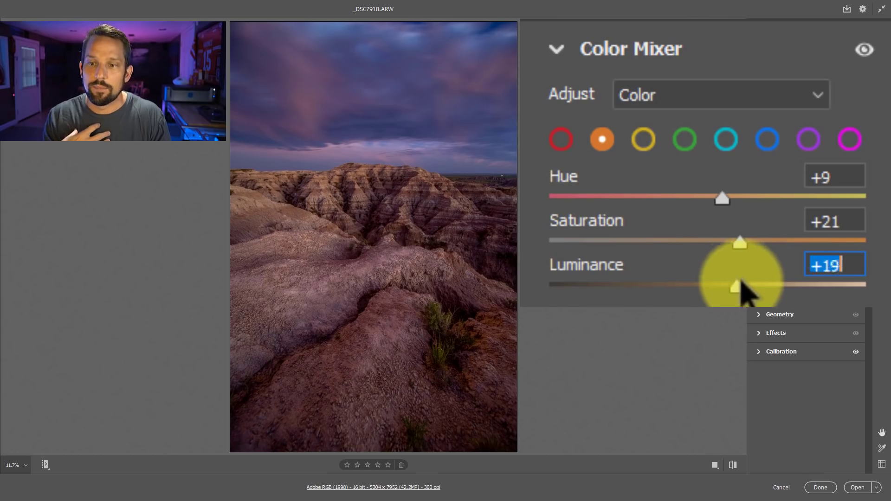
mouse_move(741, 281)
mouse_down()
mouse_move(671, 279)
mouse_move(744, 278)
mouse_move(679, 279)
mouse_move(697, 261)
mouse_move(686, 264)
mouse_move(750, 273)
mouse_up()
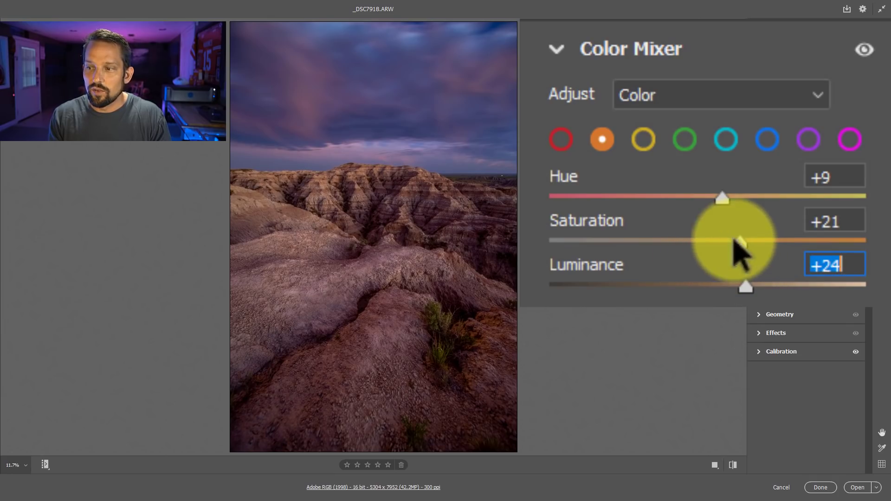
drag(743, 236, 753, 242)
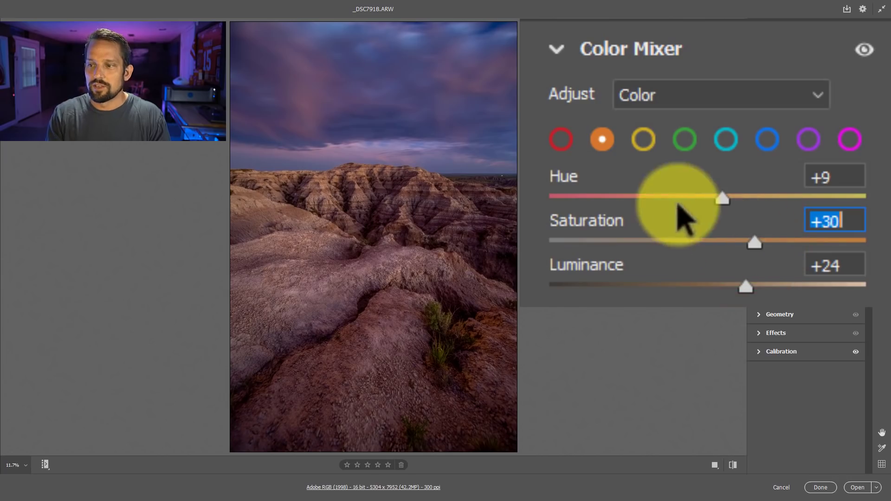
Step: Set Yellows to Hue +28, Saturation +14 and Luminance +28
click(643, 140)
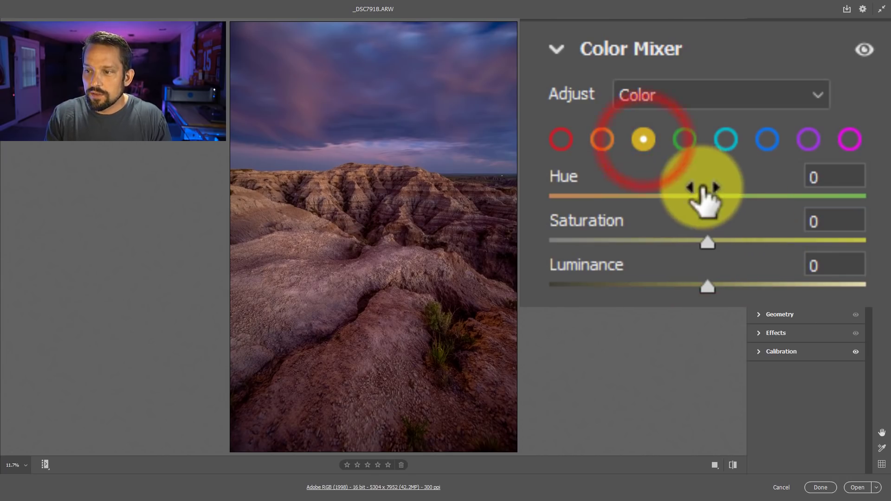
drag(708, 196, 712, 114)
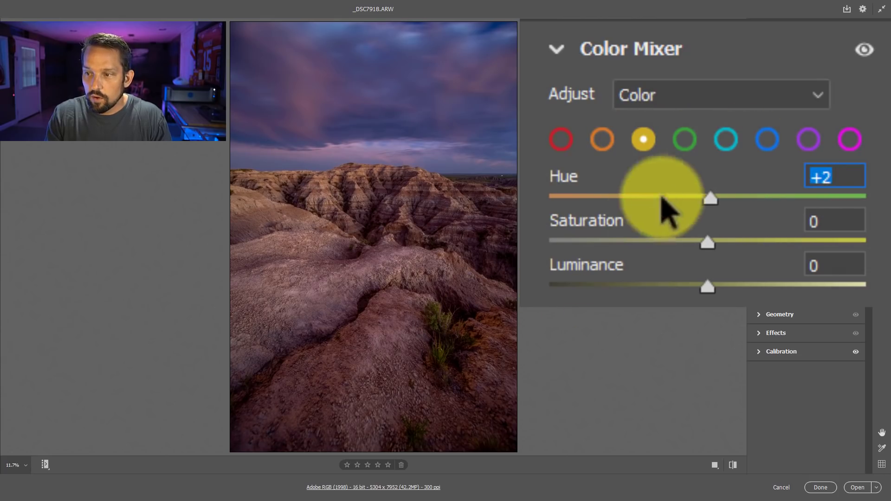
drag(711, 198, 760, 198)
drag(707, 241, 734, 216)
drag(707, 287, 750, 287)
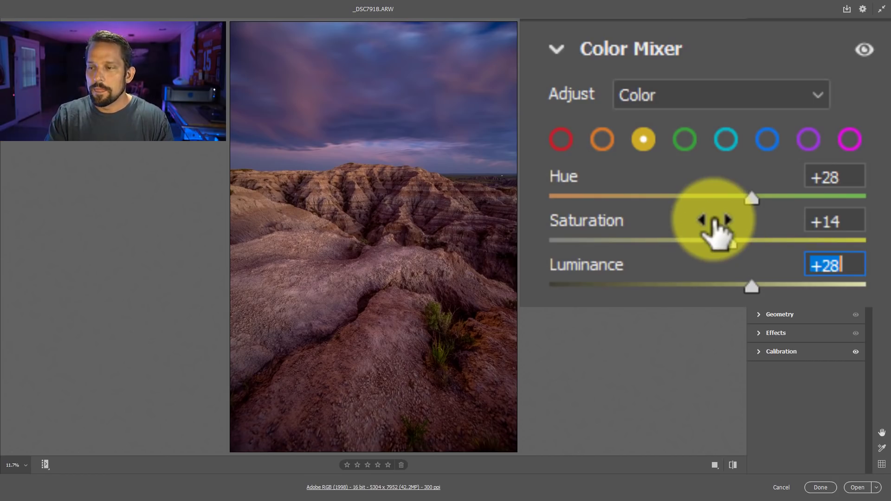
Step: Set Blues to Hue -6, Saturation +26 and Luminance +18
click(768, 140)
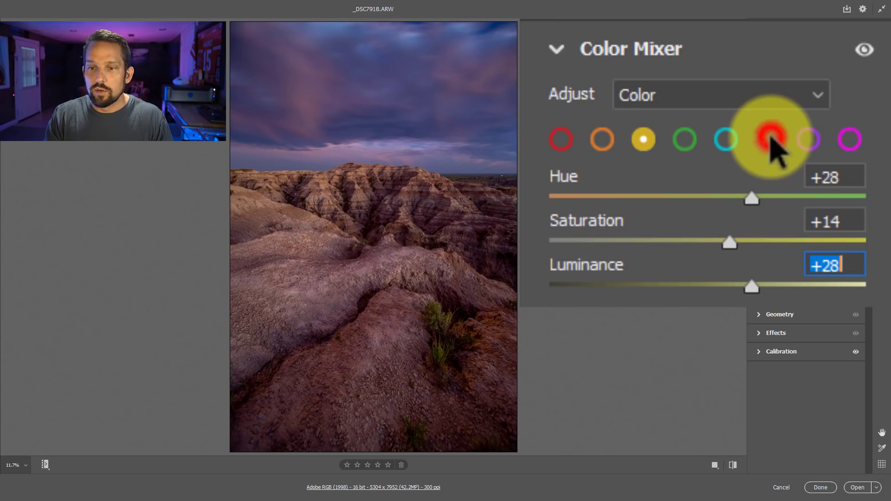
drag(708, 195, 697, 171)
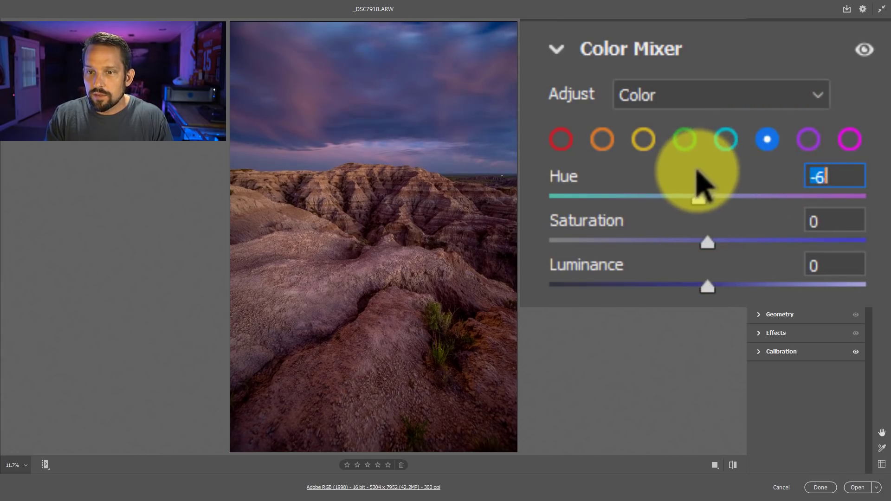
drag(708, 236, 742, 245)
drag(706, 284, 736, 271)
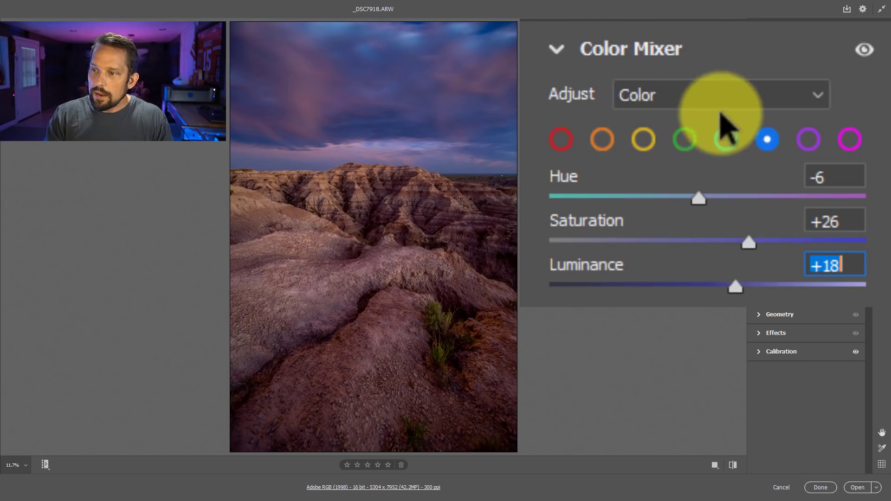
Step: Set Purples to Hue +20, Saturation +38 and Luminance +25
click(808, 139)
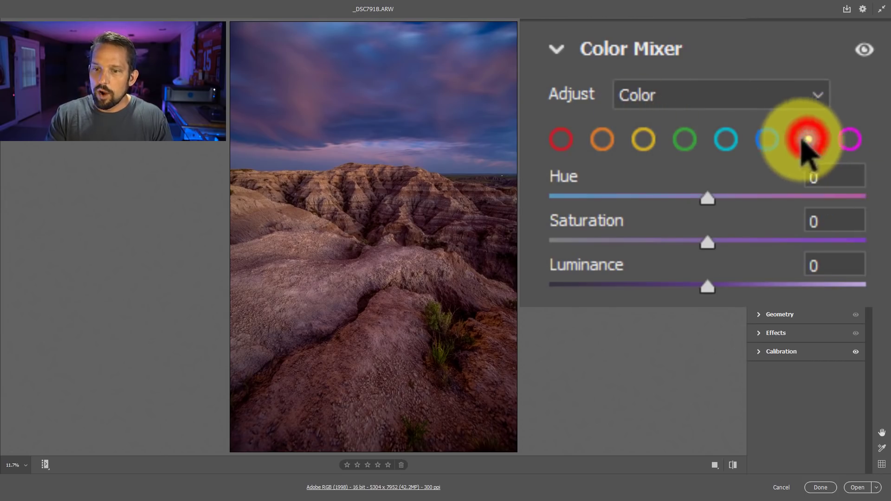
click(705, 241)
drag(709, 244, 824, 227)
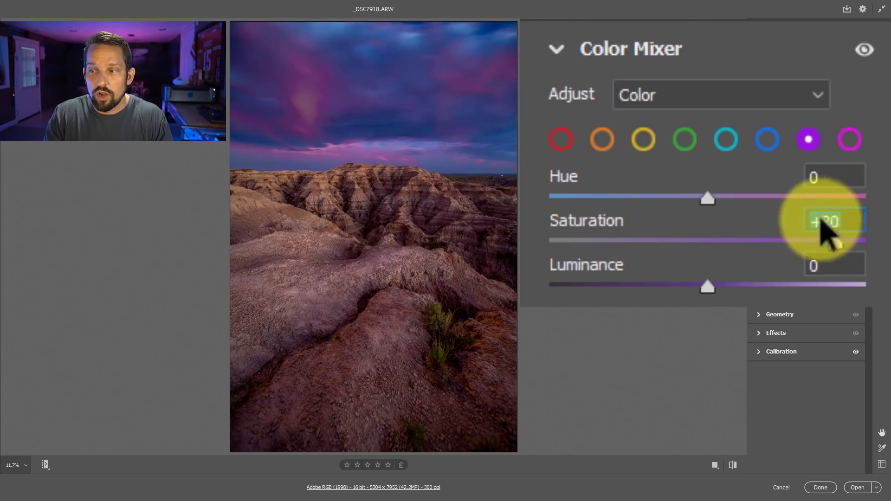
drag(701, 285, 751, 274)
drag(792, 240, 793, 240)
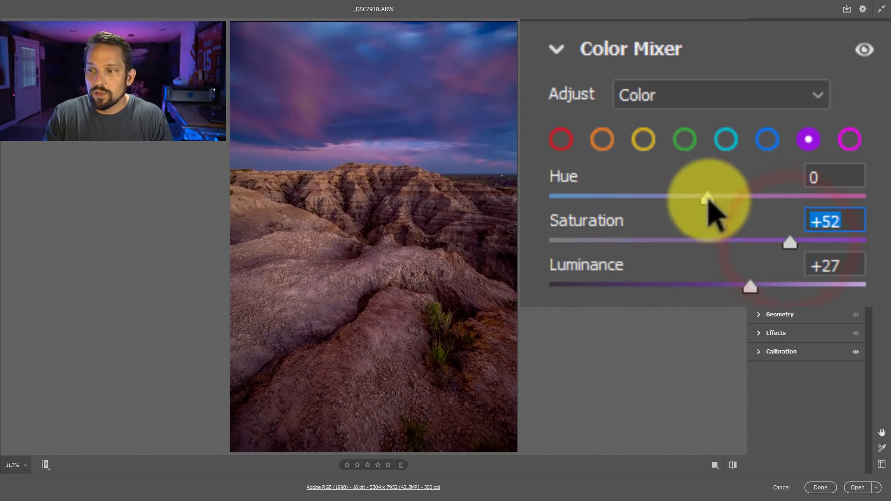
drag(706, 197, 736, 184)
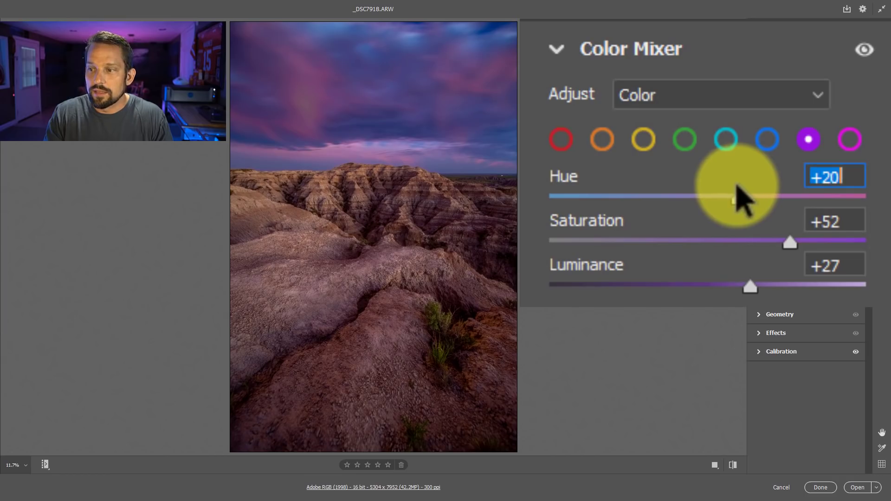
drag(789, 240, 768, 240)
drag(751, 285, 748, 284)
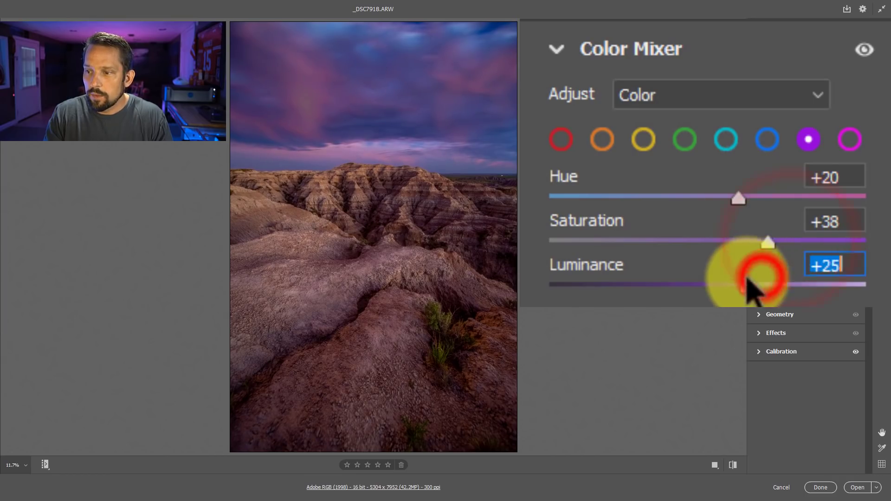
Step: Set Magenta to Hue +19, Saturation +41 and Luminance +22, then collapse the Color Mixer
click(851, 141)
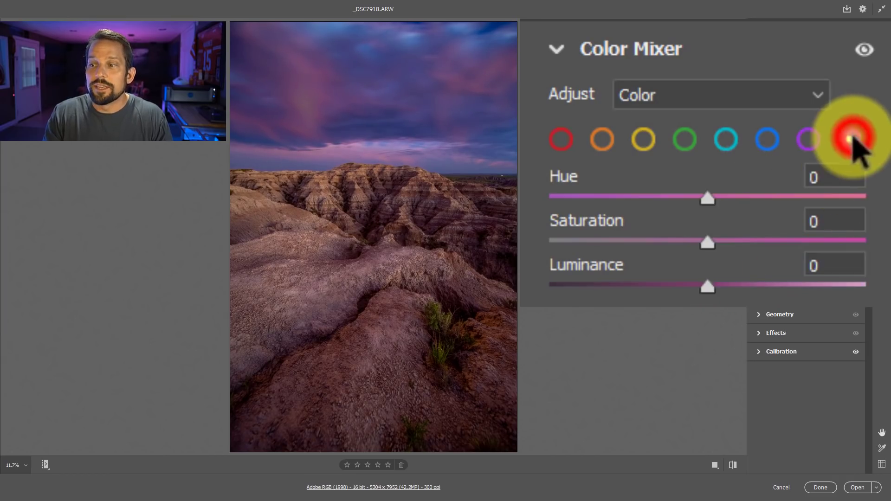
drag(707, 242, 772, 241)
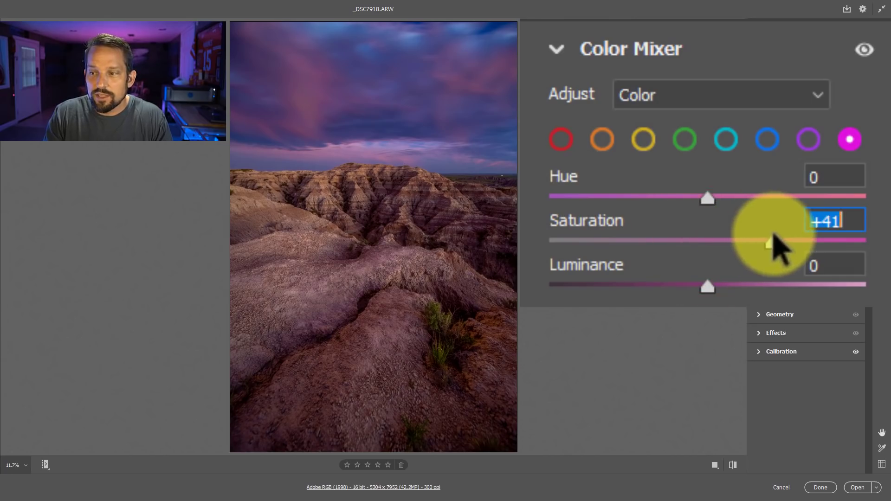
drag(702, 197, 731, 189)
drag(707, 284, 743, 288)
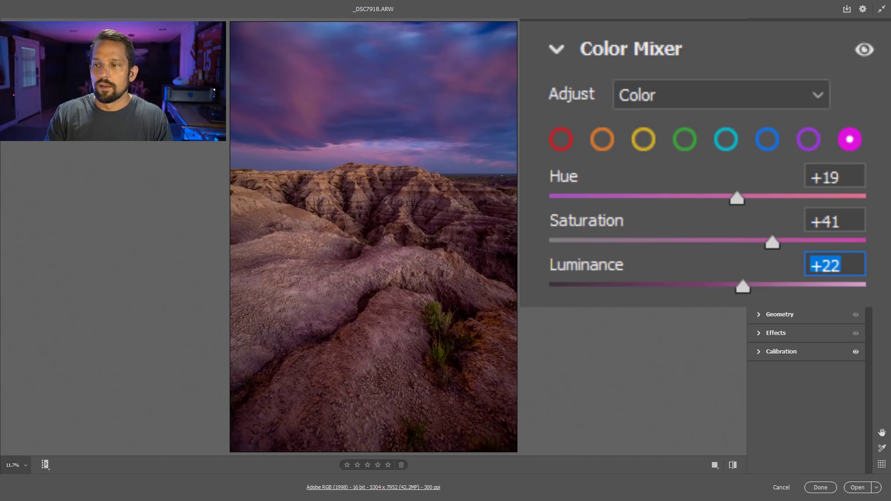
click(855, 186)
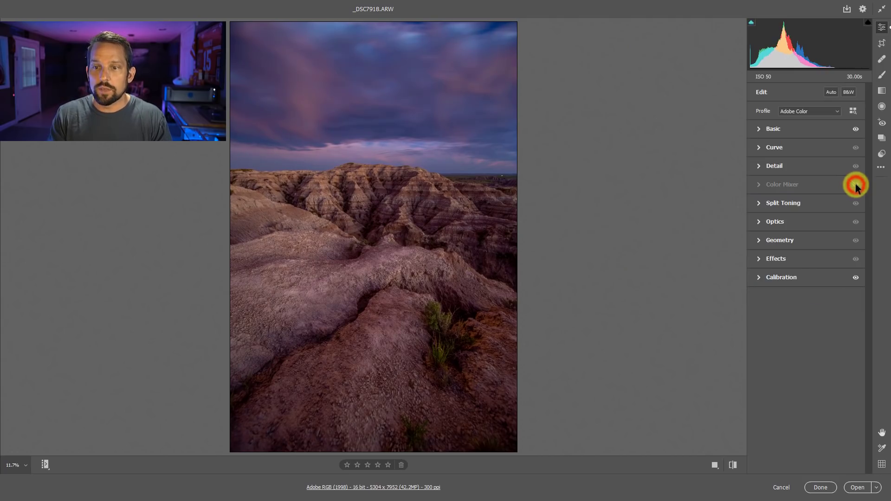
click(855, 130)
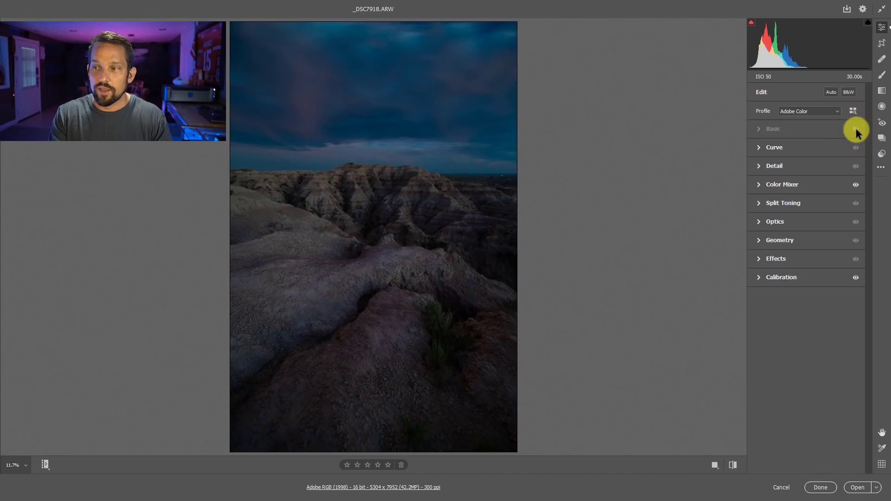
click(856, 130)
click(856, 279)
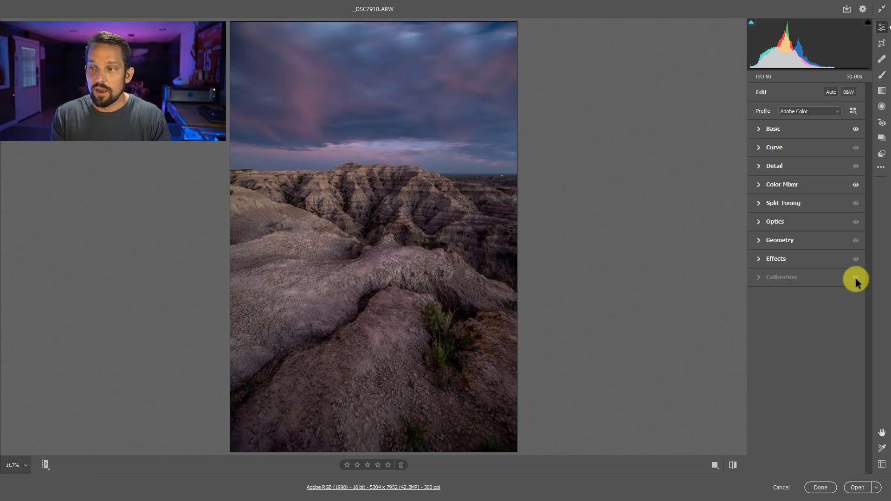
click(856, 279)
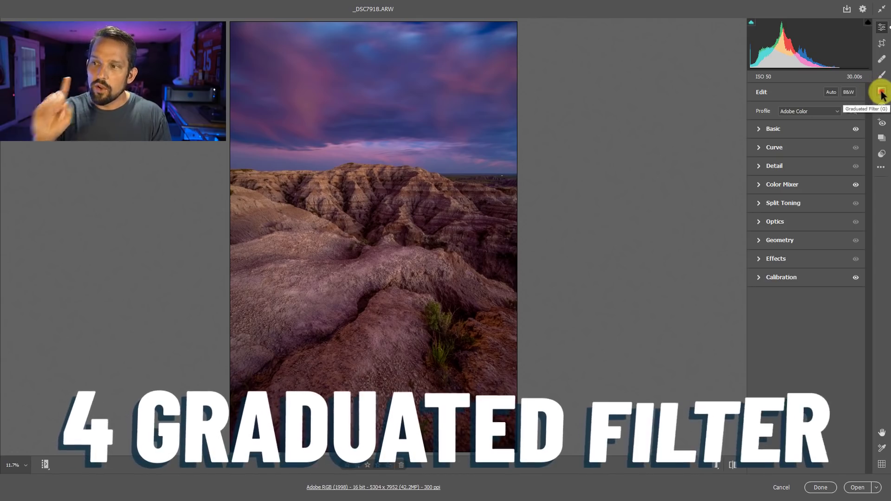
Step: Draw a graduated filter from the sky down to the horizon and shift it slightly upward
click(881, 91)
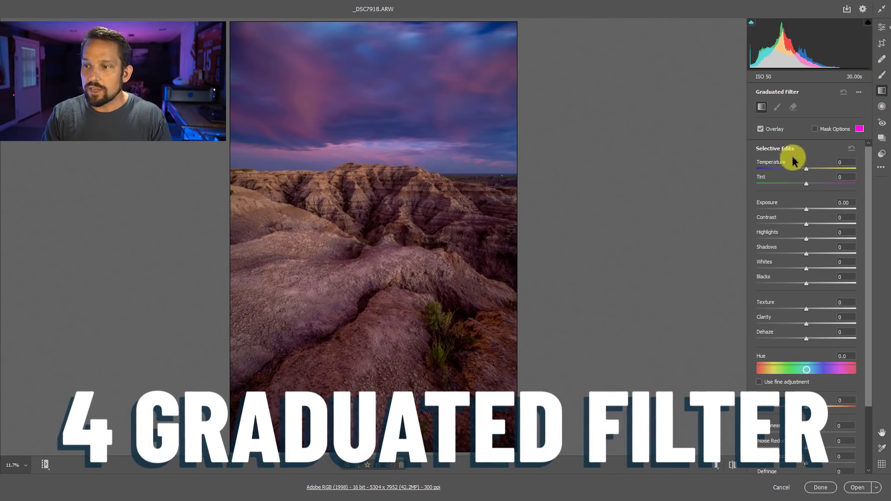
drag(383, 145, 384, 148)
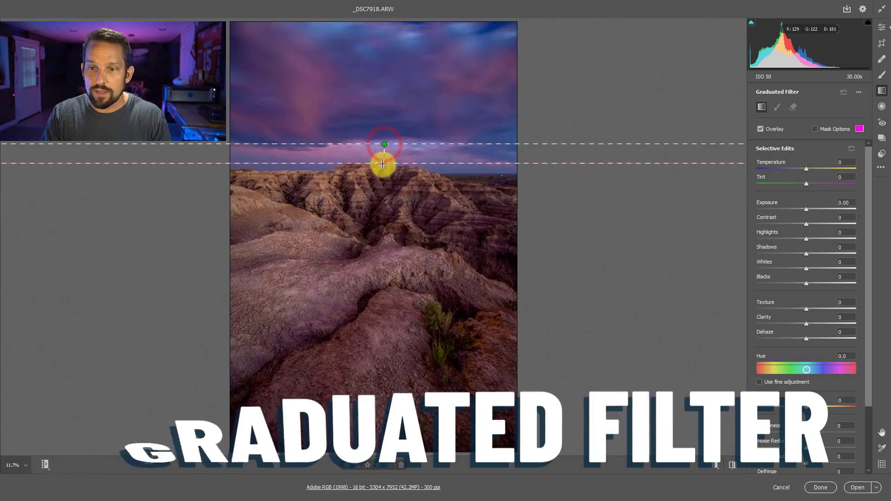
drag(382, 163, 382, 189)
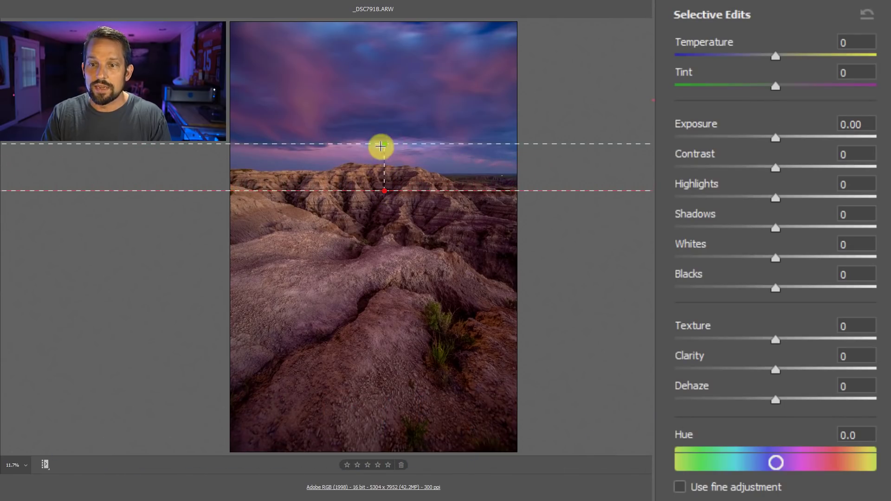
mouse_move(386, 155)
mouse_down()
mouse_move(384, 135)
mouse_move(385, 149)
mouse_up()
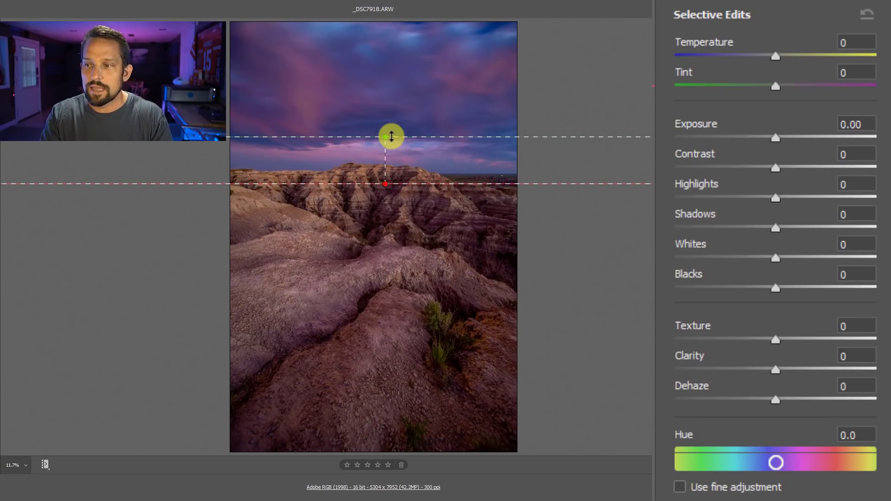
Step: Give the sky filter Temperature -8, Tint +5 and Highlights +39
drag(771, 55, 766, 55)
click(782, 86)
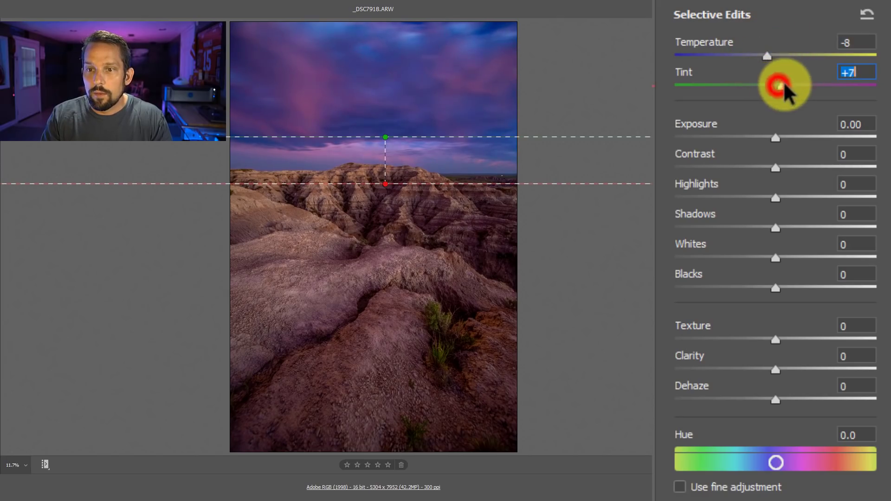
drag(784, 85, 780, 85)
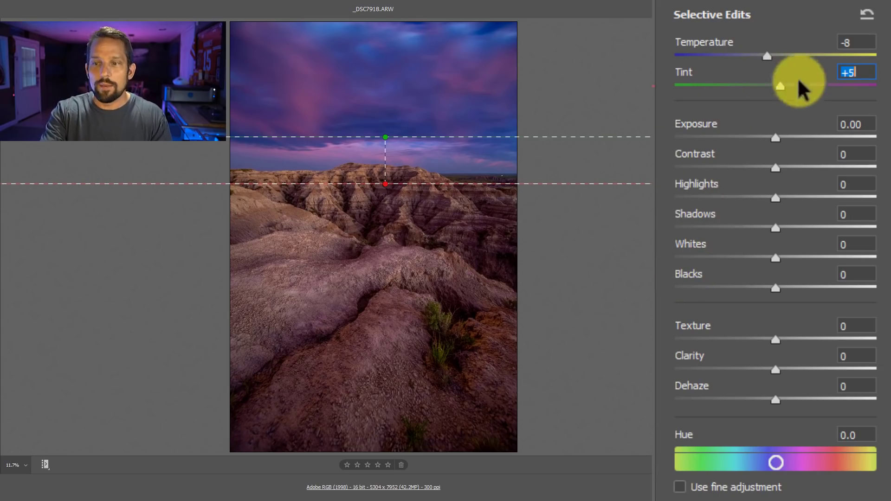
drag(777, 197, 819, 182)
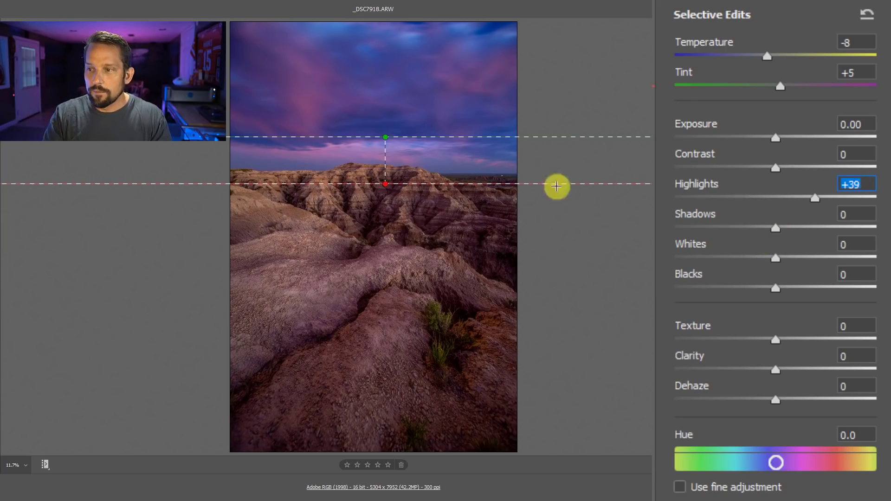
Step: Draw a reset gradient rising from the rocks with Temperature +7, Tint +1, Highlights +39, then nudge it left
drag(426, 212, 426, 137)
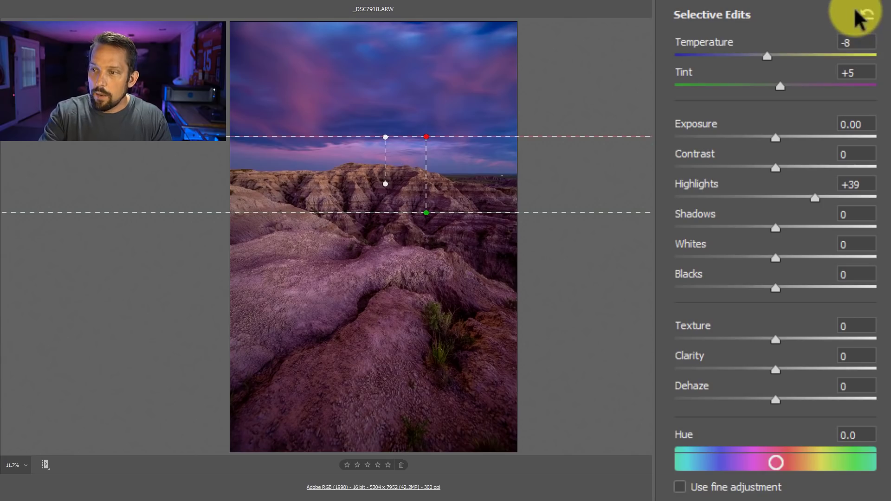
click(868, 15)
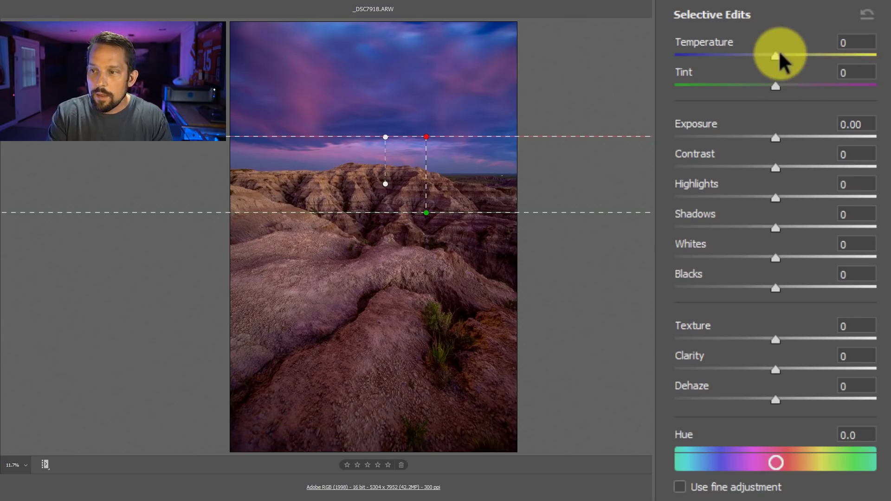
drag(780, 52, 787, 51)
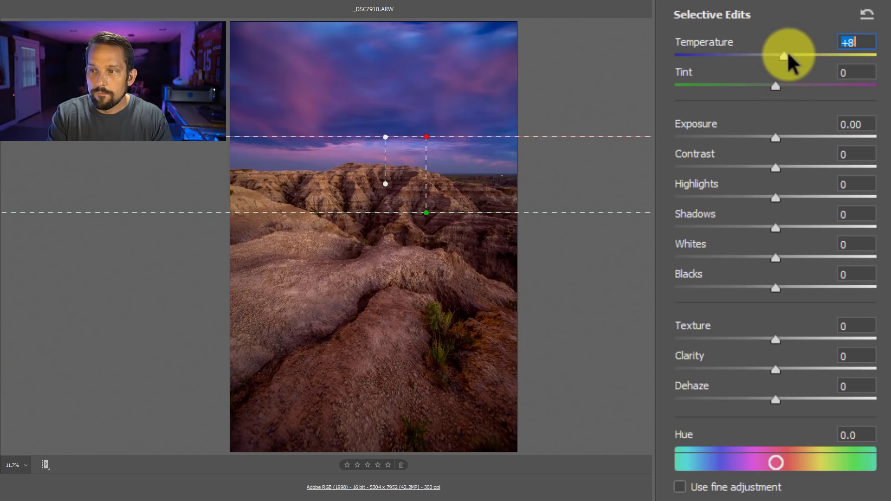
mouse_move(775, 85)
mouse_down()
mouse_move(784, 82)
mouse_move(771, 80)
mouse_move(777, 96)
mouse_up()
drag(776, 197, 820, 198)
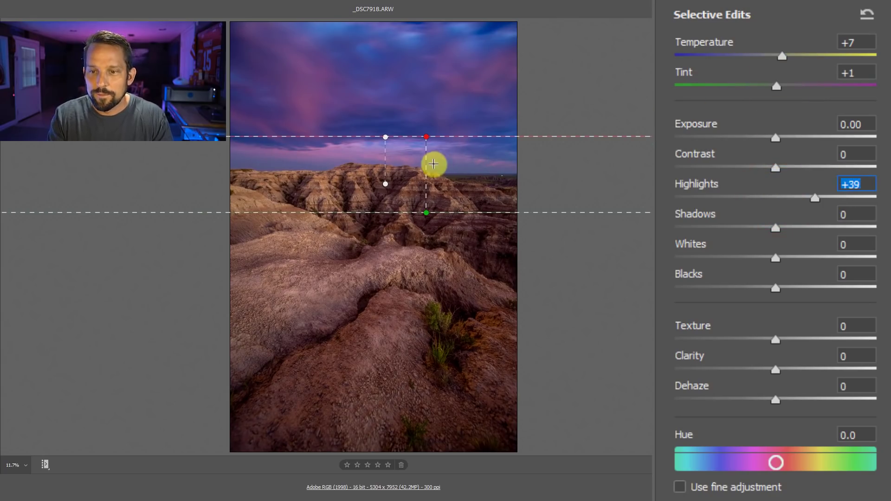
drag(426, 165, 407, 164)
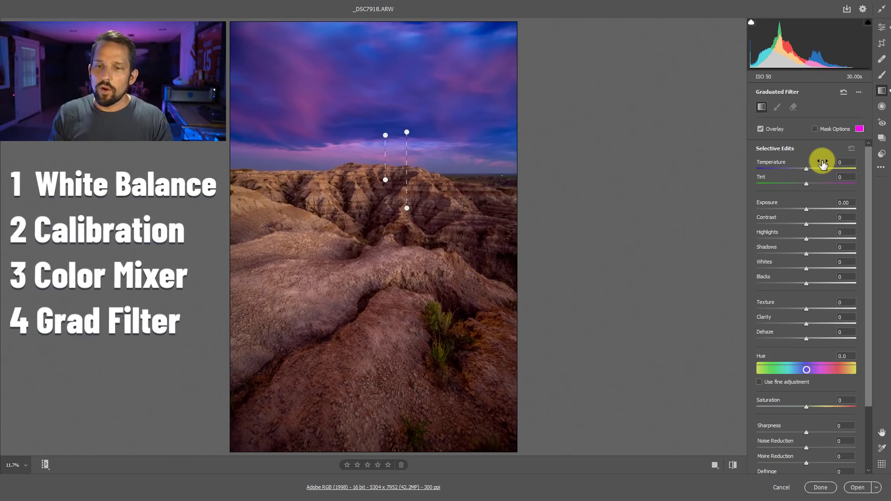
Step: Return to the main Edit panel and toggle Calibration and Color Mixer off and on to compare
click(881, 28)
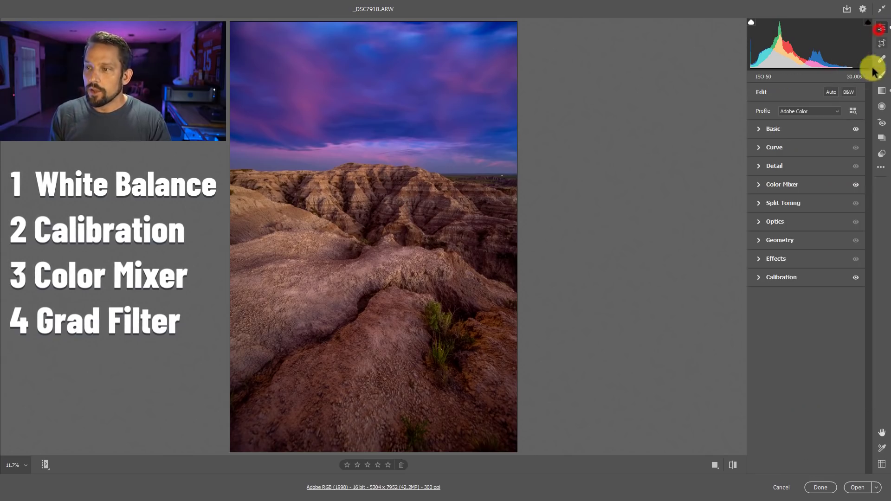
click(856, 277)
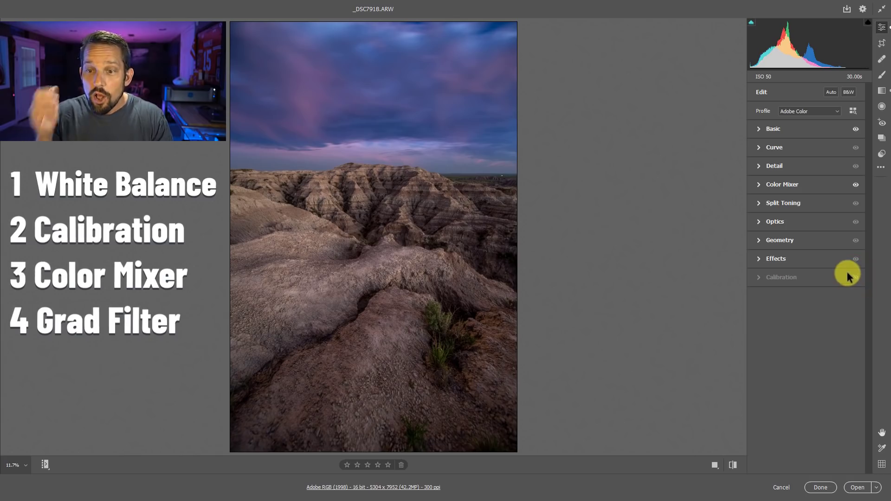
click(850, 276)
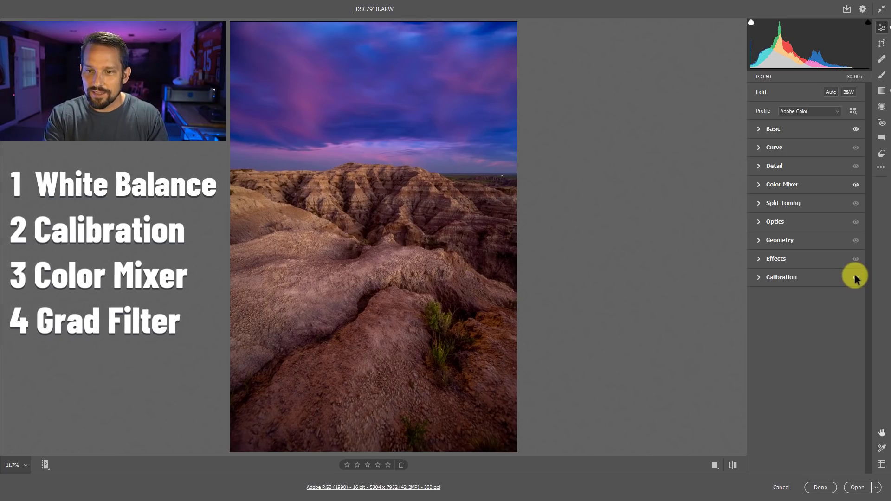
click(856, 278)
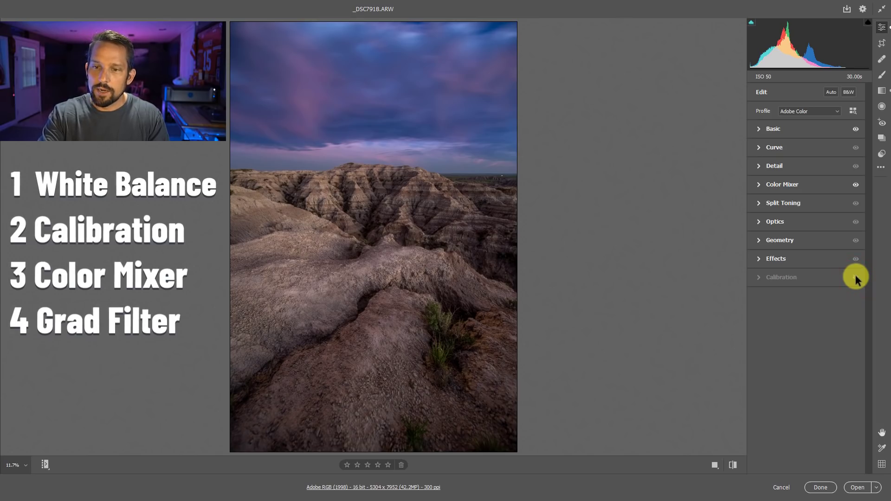
click(855, 279)
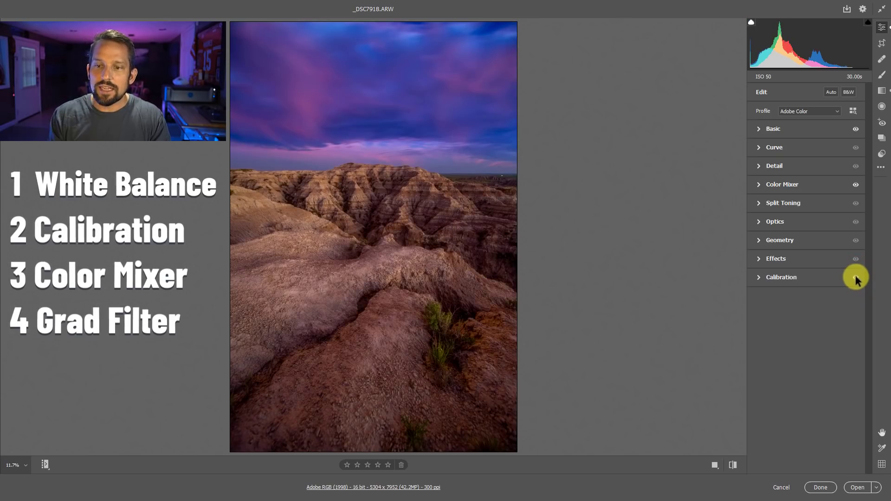
click(856, 185)
click(856, 185)
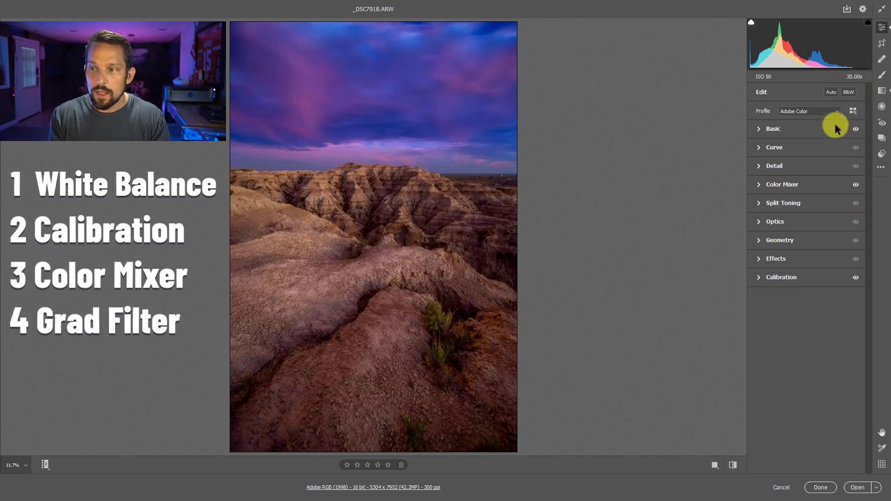
click(756, 129)
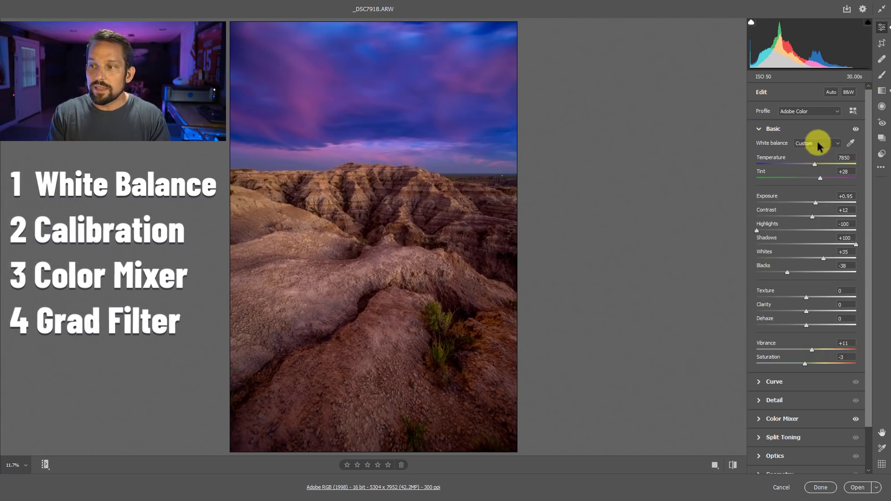
click(817, 143)
click(815, 147)
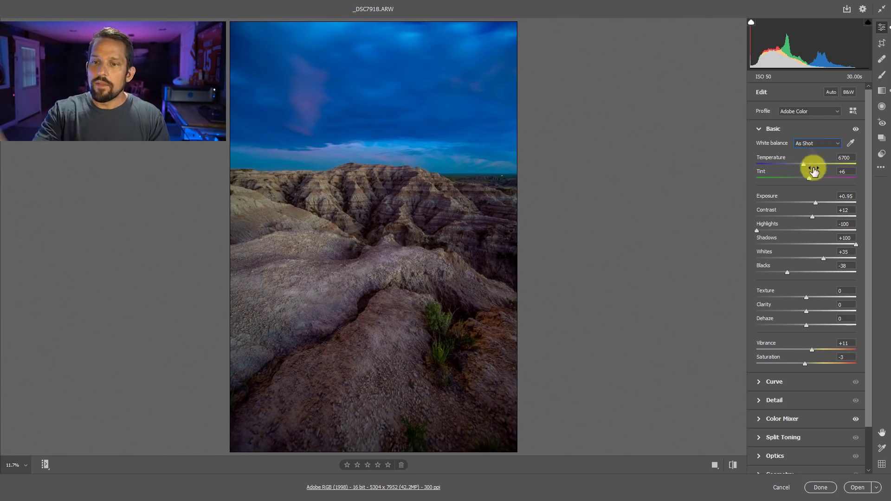
key(ctrl+z)
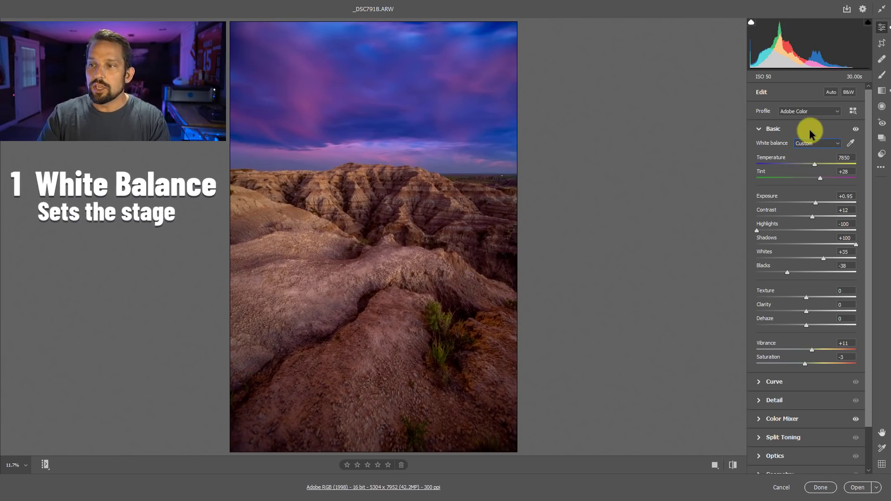
click(760, 134)
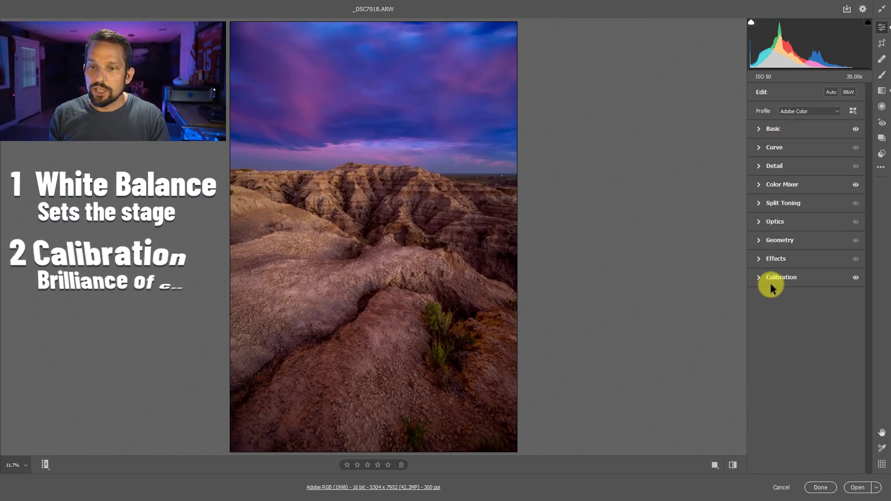